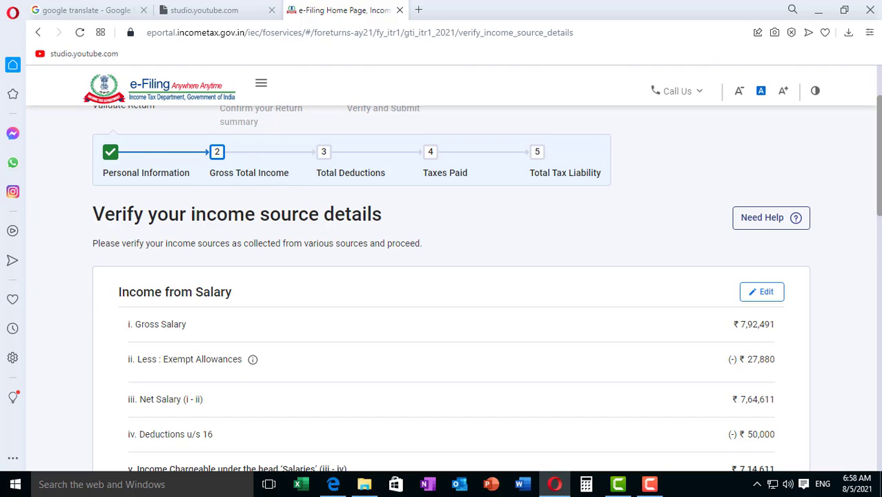
Review the salary, house property and other-sources sections of the income source details in the return.
scroll(487, 284, down, 1)
scroll(486, 283, down, 1)
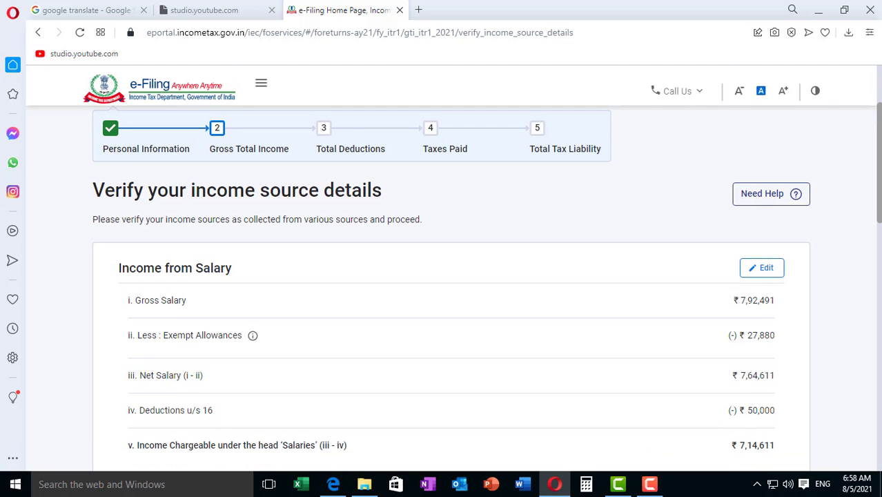
scroll(450, 285, down, 3)
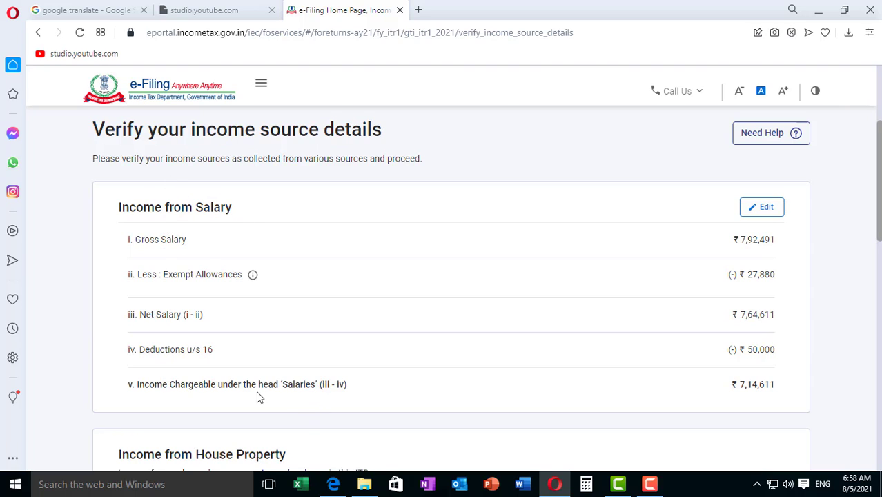
scroll(878, 307, down, 2)
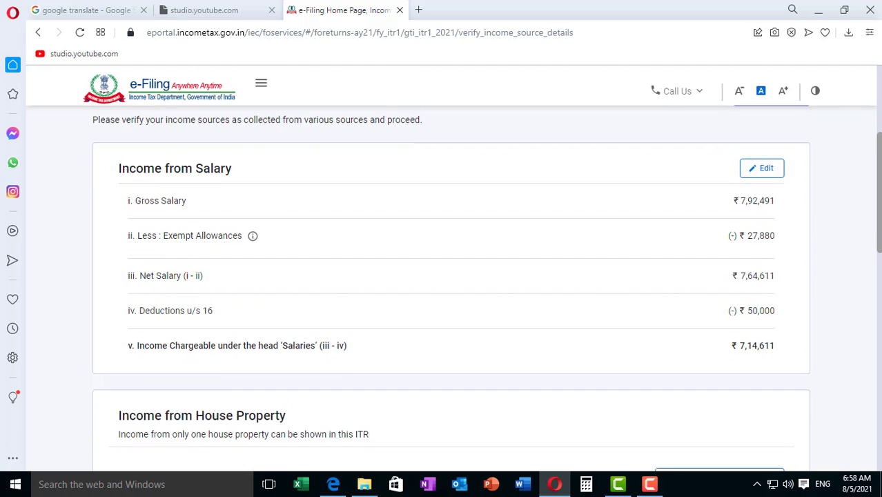
scroll(451, 289, down, 5)
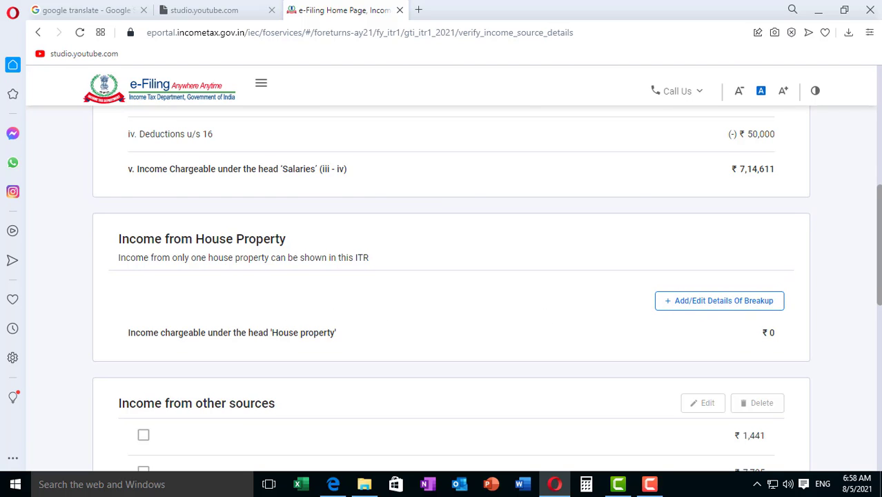
scroll(451, 294, down, 3)
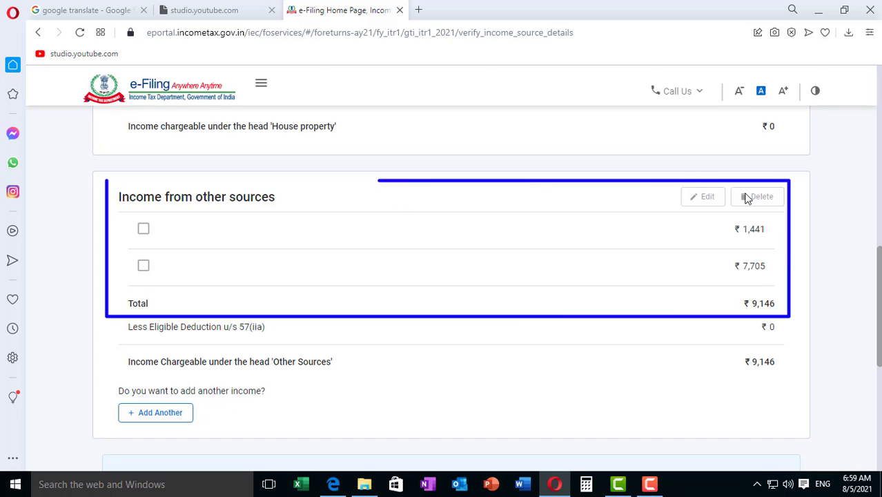
click(145, 262)
click(142, 230)
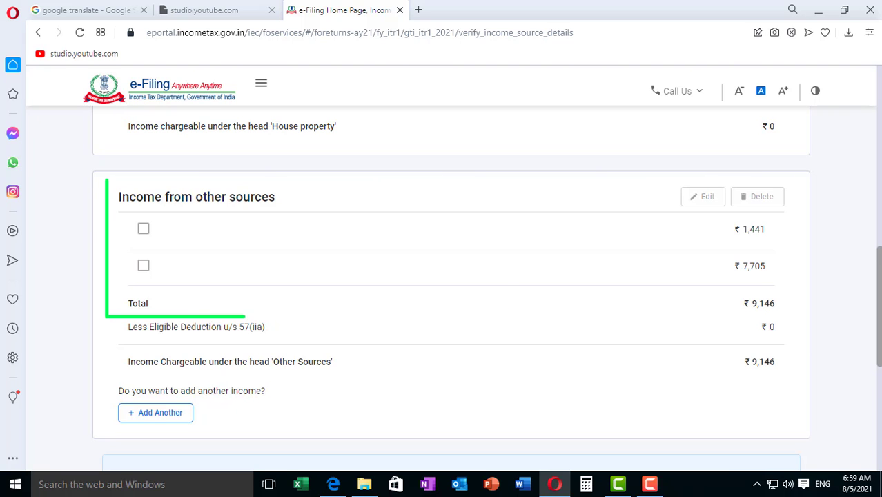
scroll(451, 287, down, 1)
scroll(450, 288, up, 1)
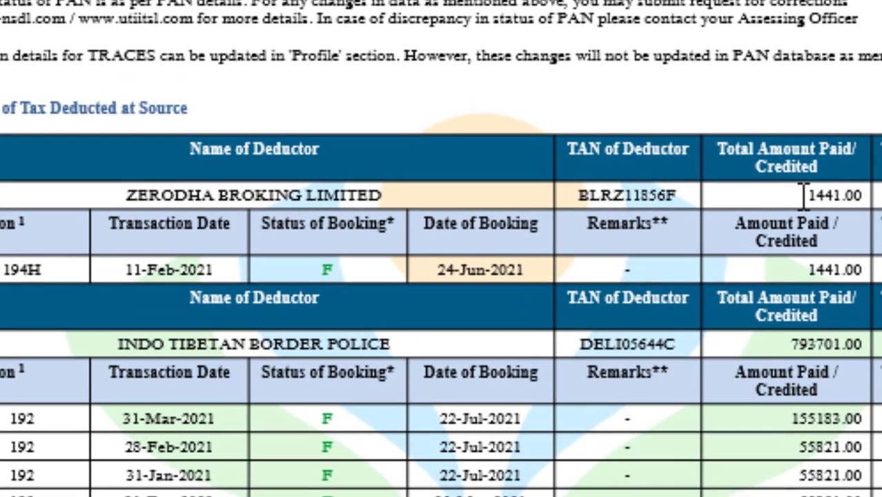
Check the amounts credited by Zerodha Broking Limited and Vedanta Limited in the tax-deducted-at-source statement.
drag(564, 130, 638, 133)
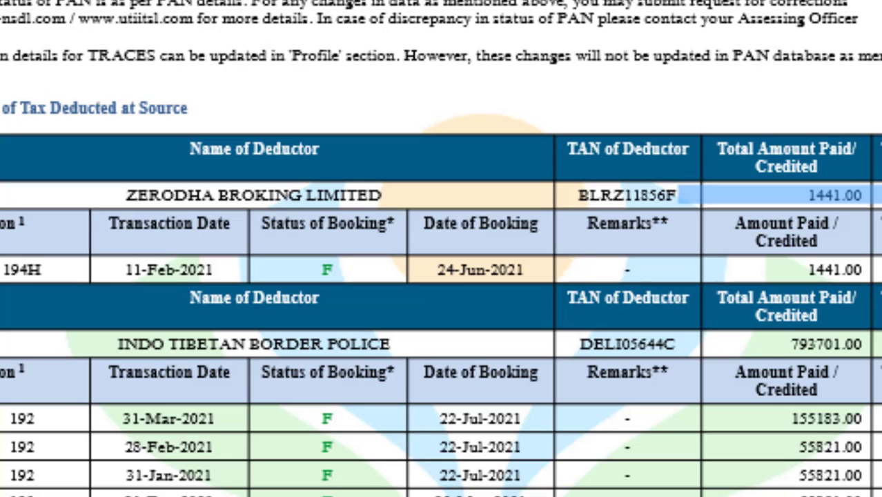
scroll(442, 276, down, 8)
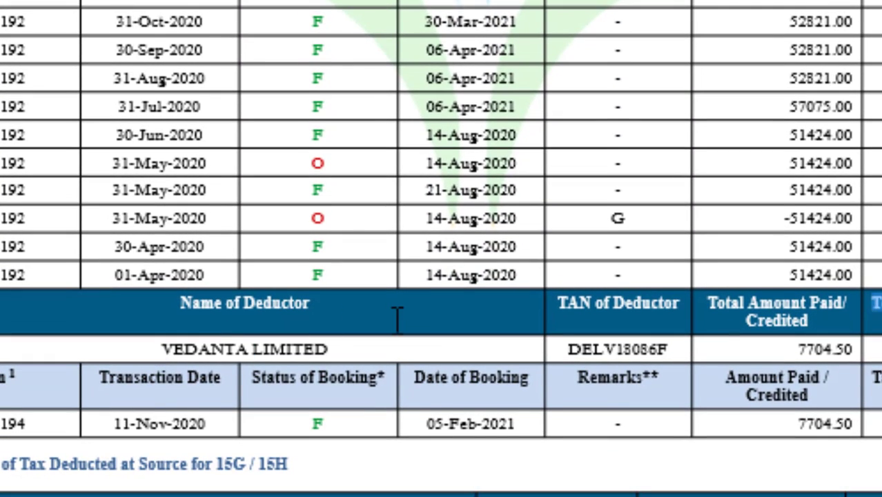
drag(397, 319, 403, 343)
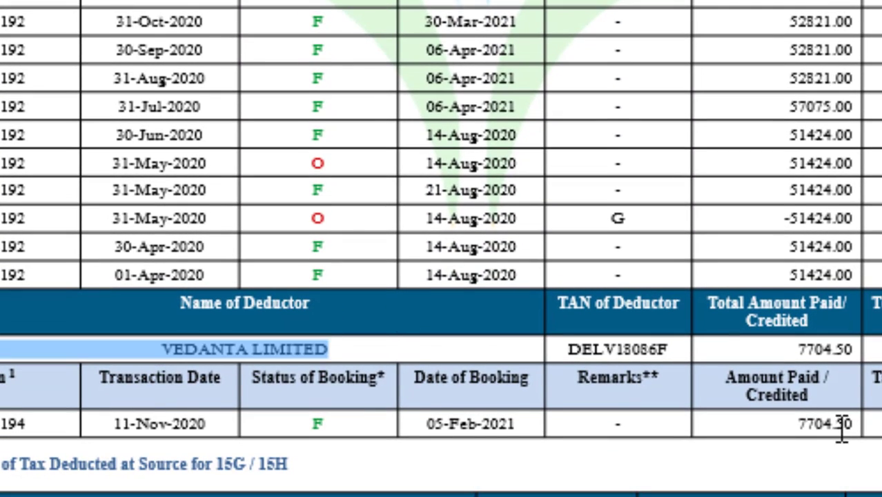
drag(780, 425, 870, 431)
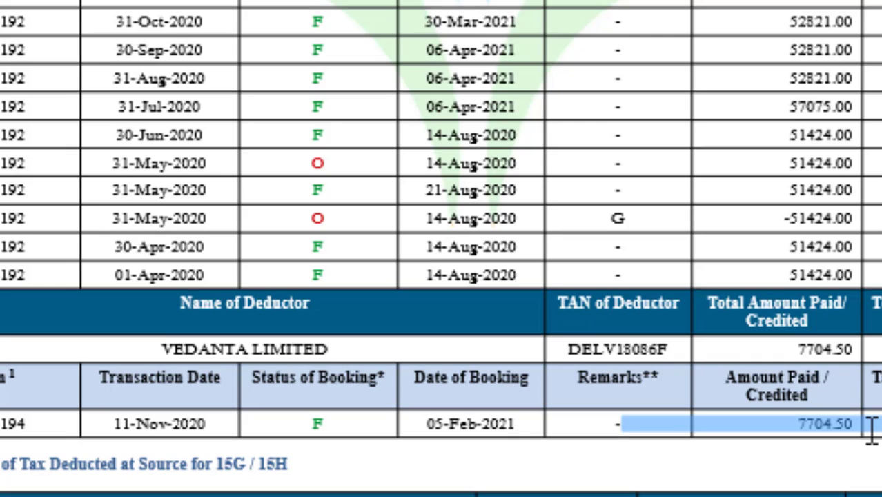
drag(871, 430, 881, 433)
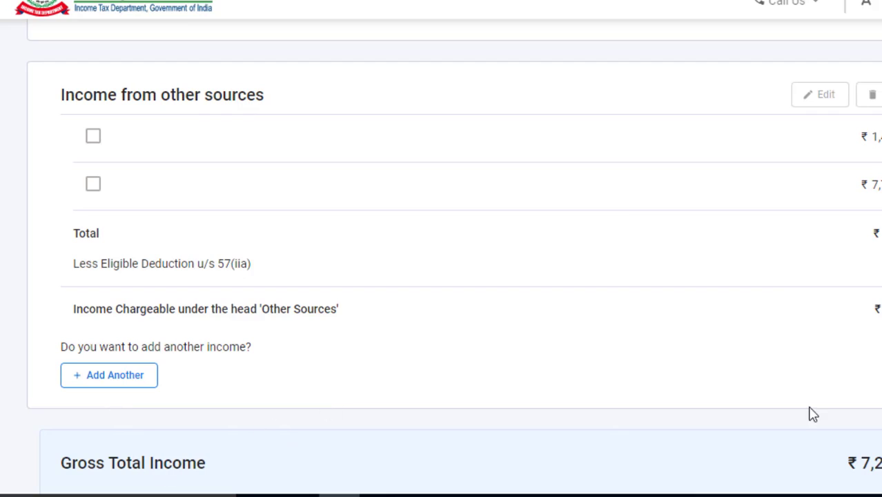
Delete both the Any Other and Dividend Income entries from Income from other sources.
scroll(162, 411, down, 5)
click(161, 411)
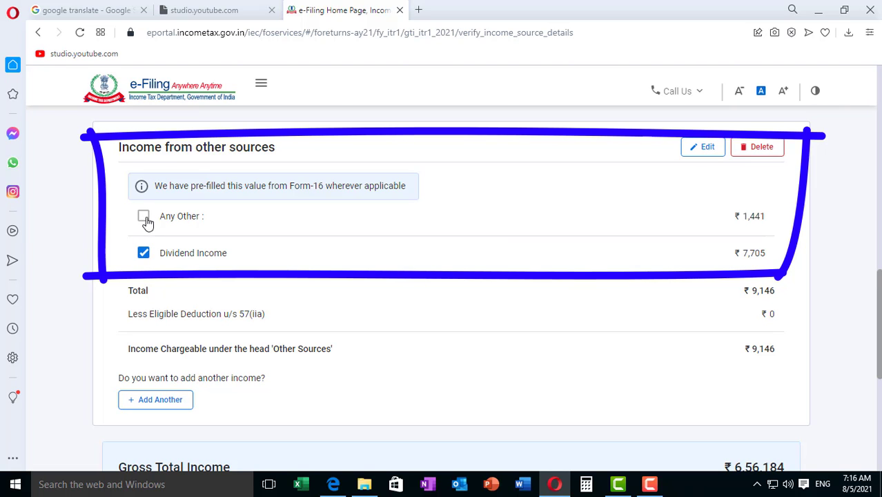
click(143, 217)
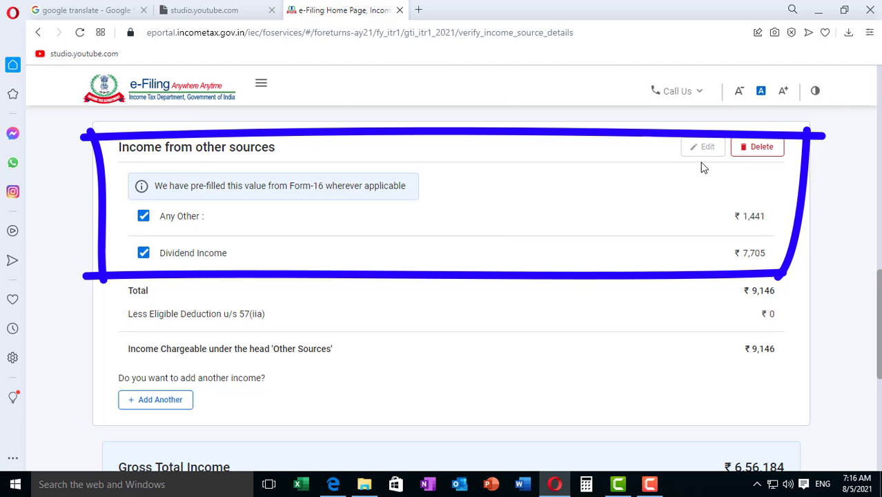
click(767, 157)
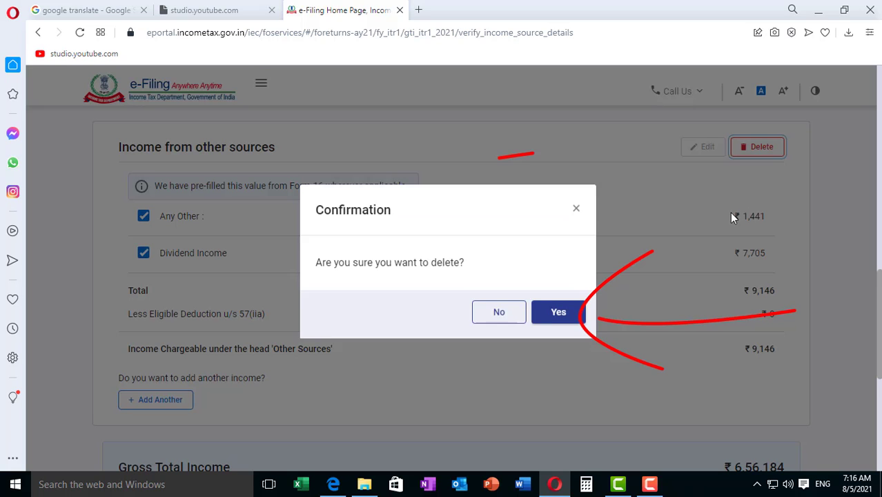
click(560, 320)
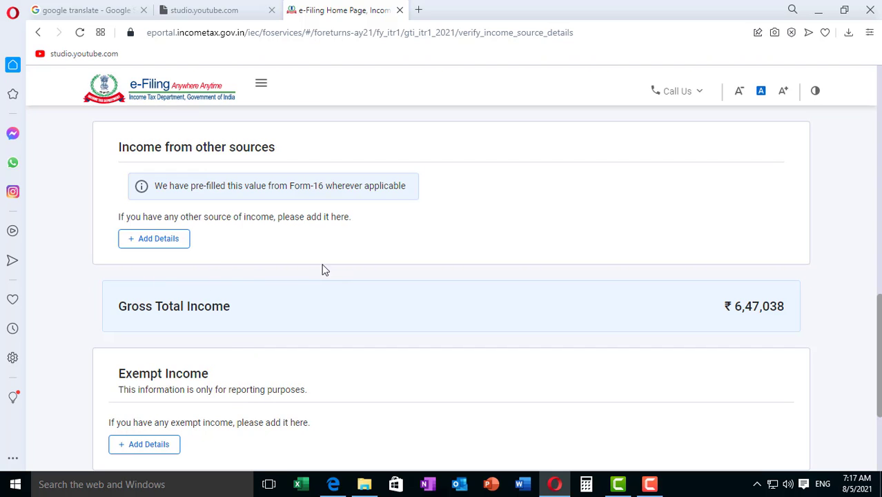
Continue from the tax summary to the return preview and proceed to its validation.
scroll(452, 289, down, 2)
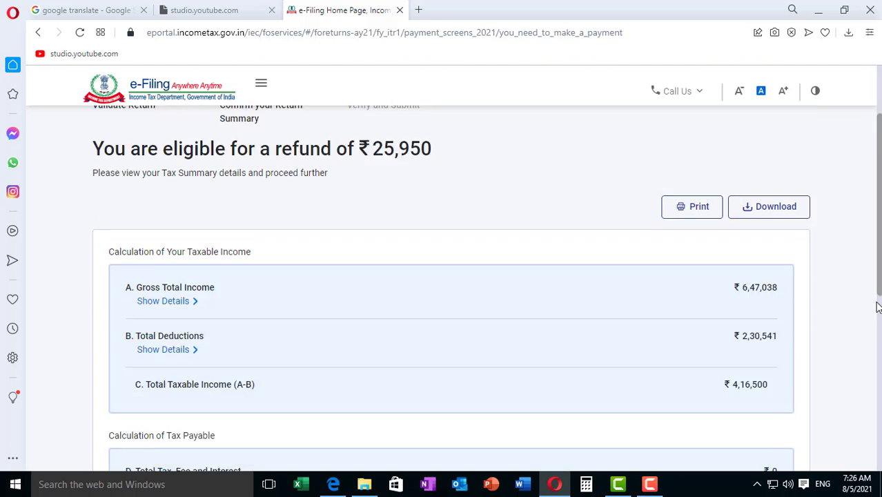
scroll(871, 414, down, 8)
scroll(870, 438, down, 1)
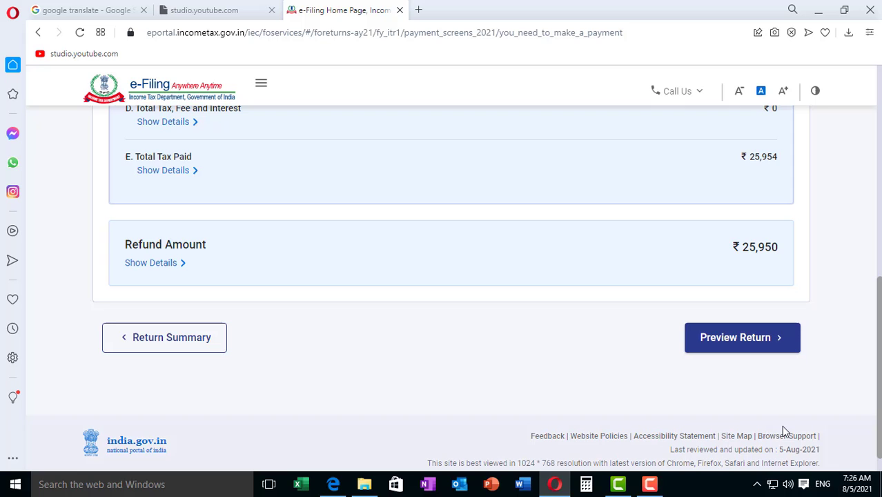
click(749, 349)
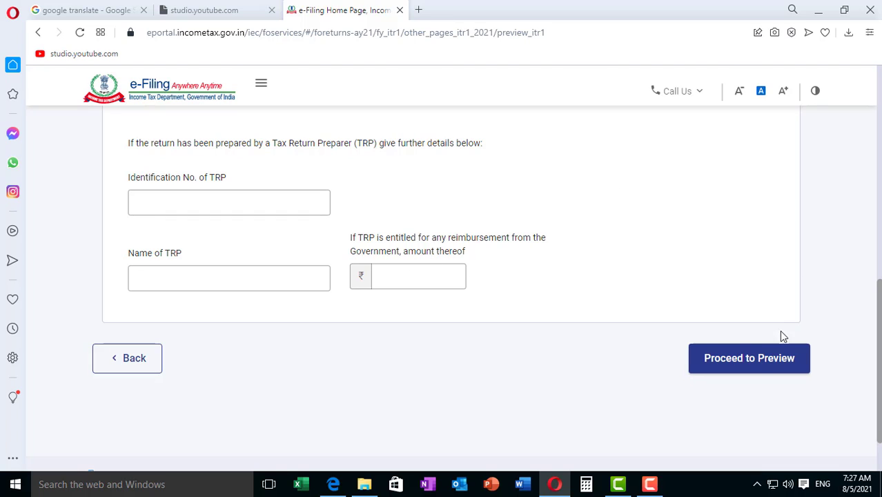
click(760, 365)
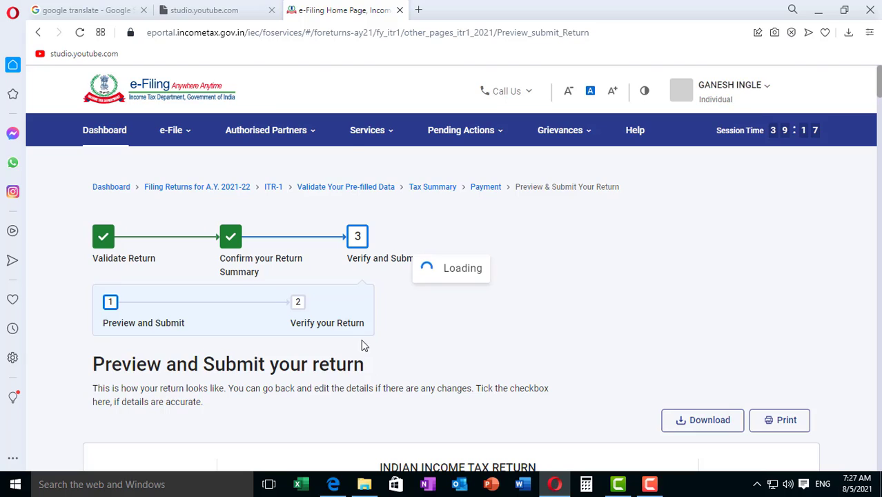
click(747, 290)
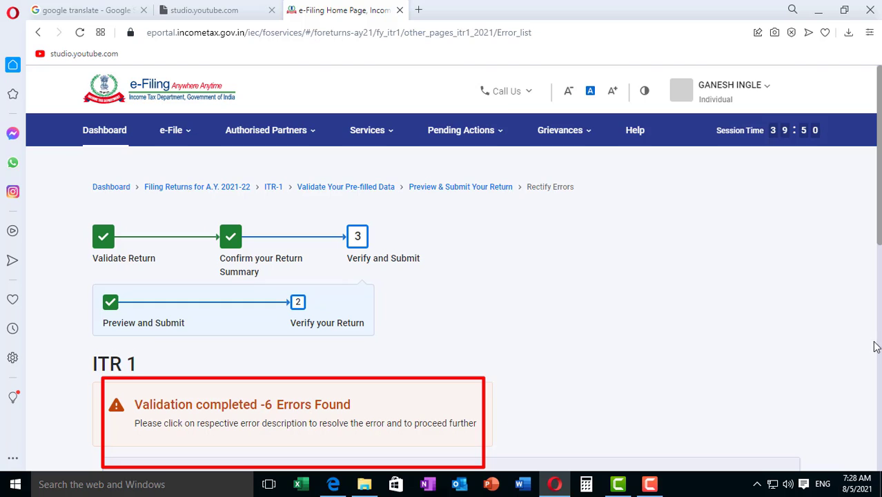
Read the ITR 1 validation errors and consult the tax statement and the deposit interest and home loan certificates open in Edge.
scroll(442, 276, down, 2)
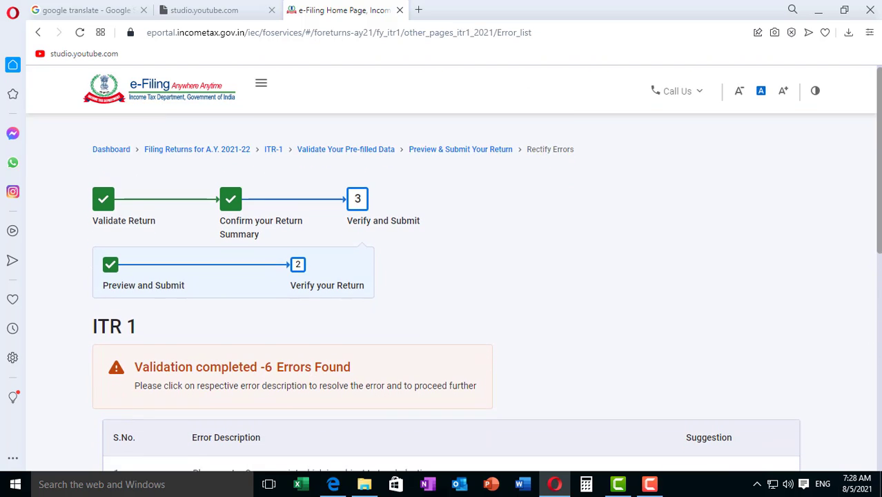
scroll(873, 303, down, 3)
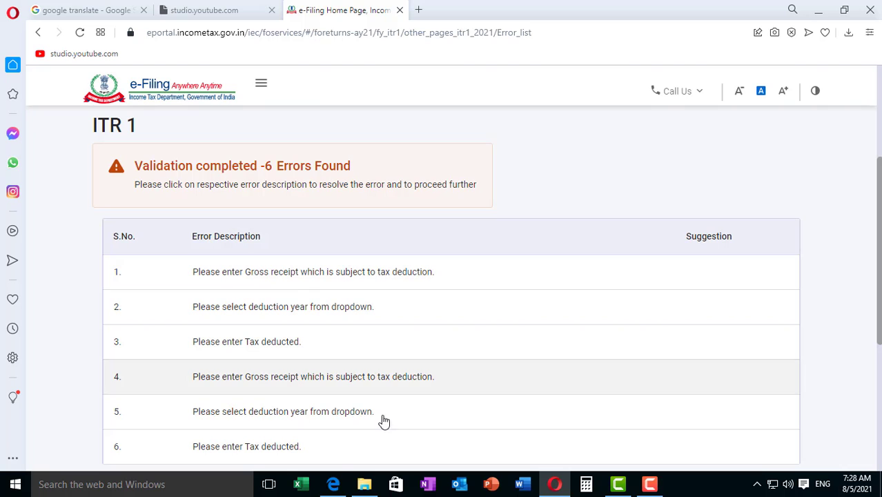
click(334, 484)
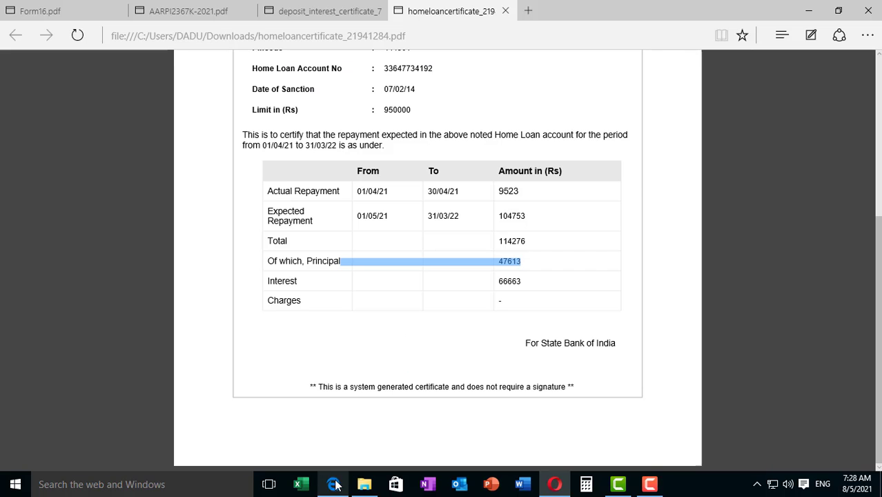
click(45, 13)
click(204, 19)
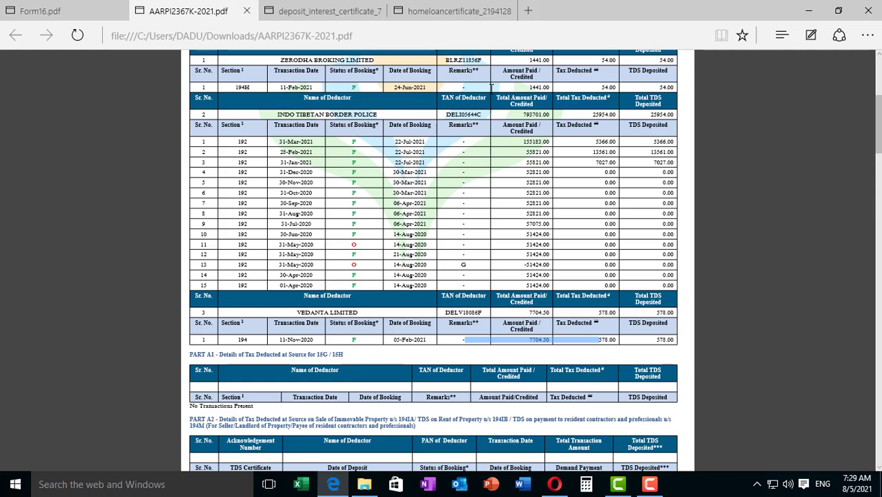
key(ctrl+Tab)
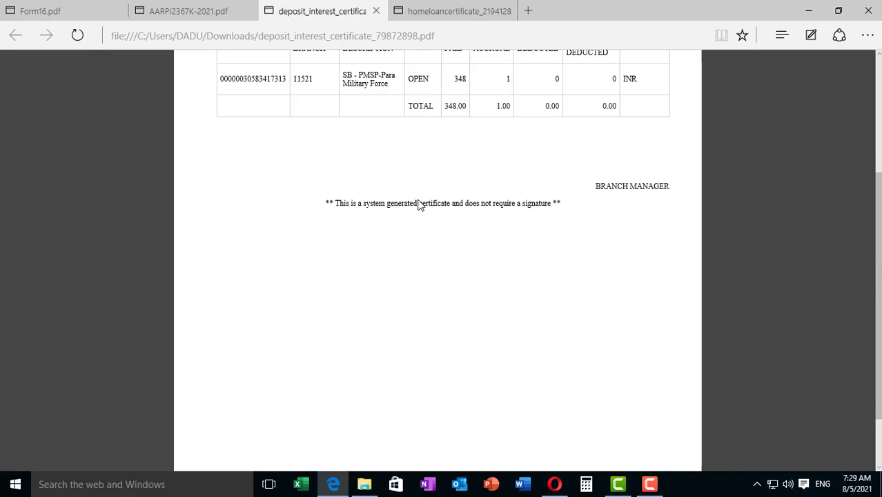
click(442, 14)
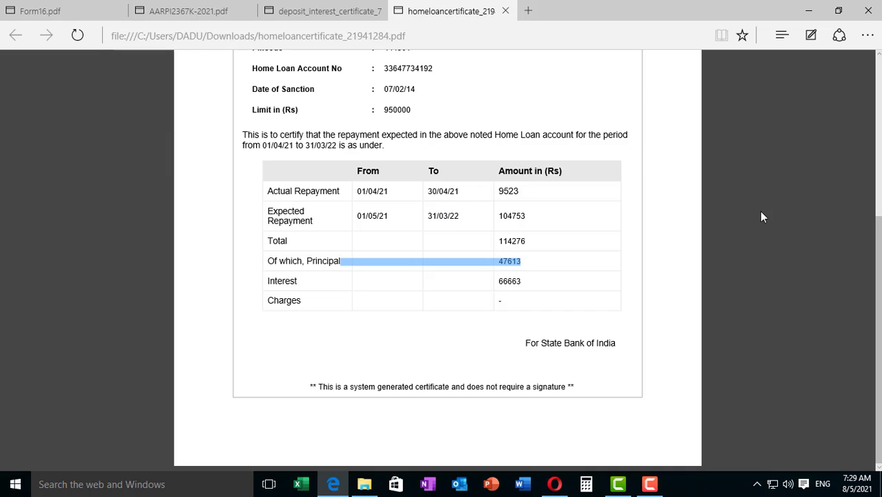
click(164, 14)
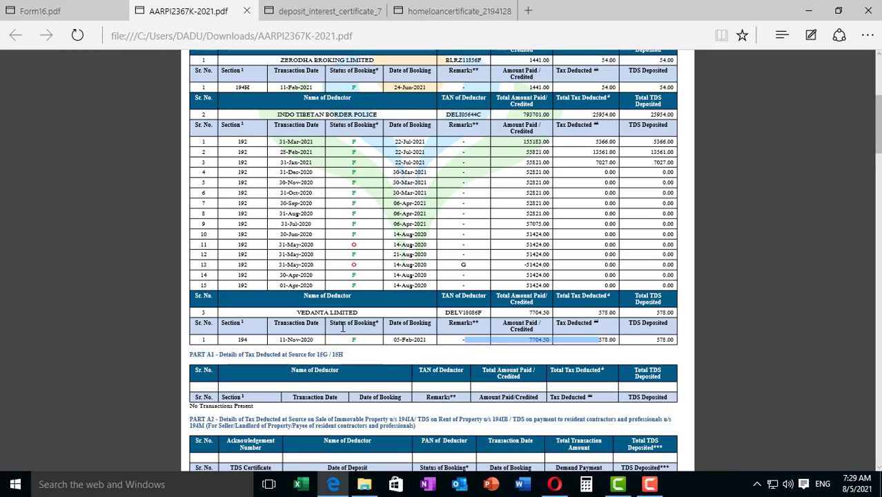
click(554, 484)
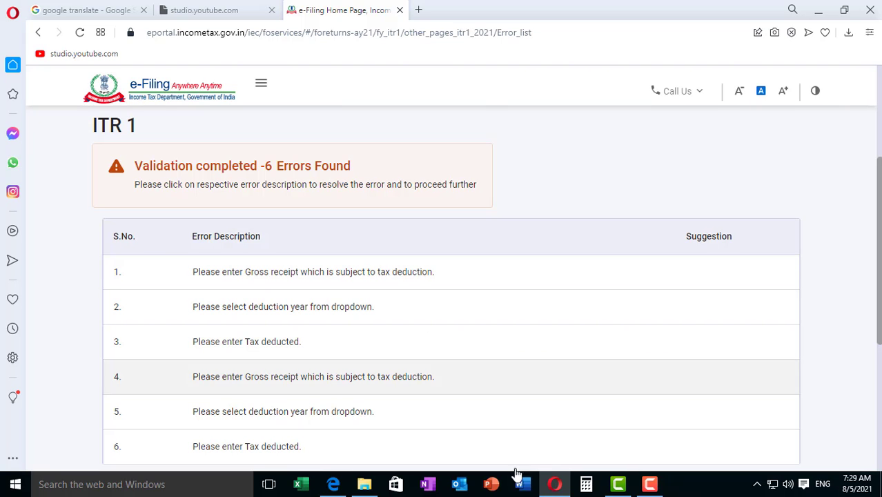
click(334, 485)
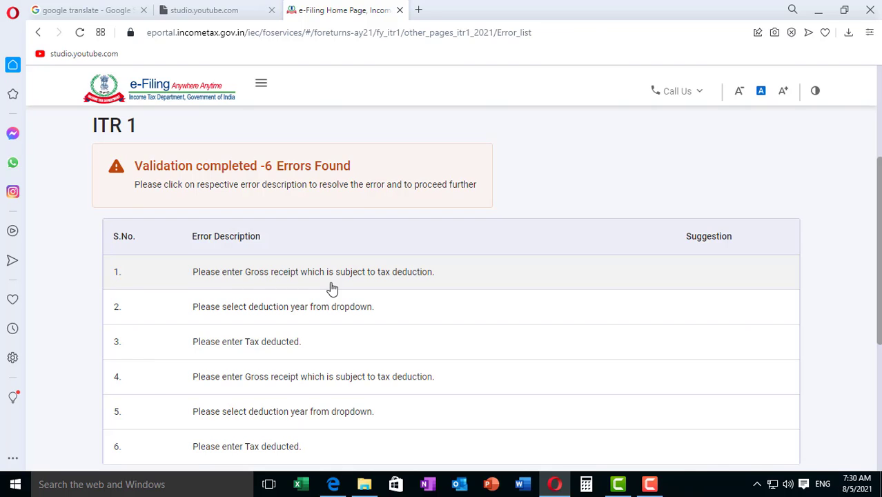
Open the first validation error and enter Vedanta Limited's gross receipt subject to tax deduction from the tax statement, 7704.50.
click(332, 288)
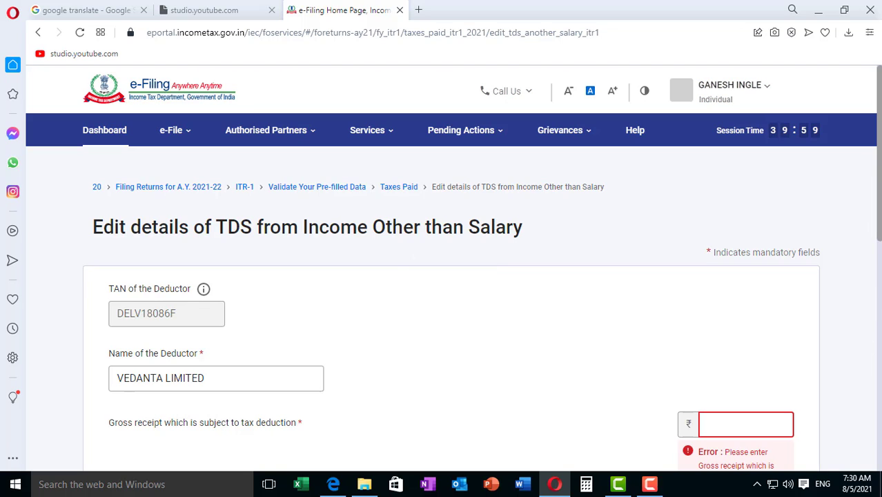
scroll(251, 211, down, 3)
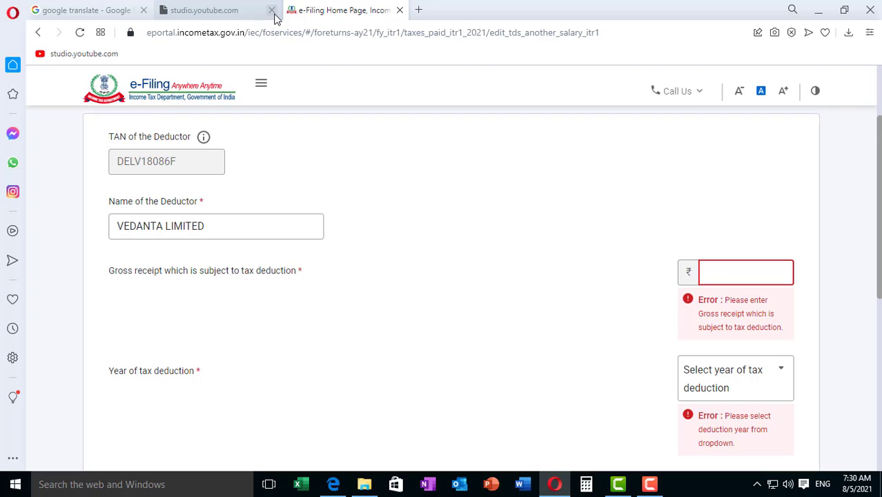
click(333, 485)
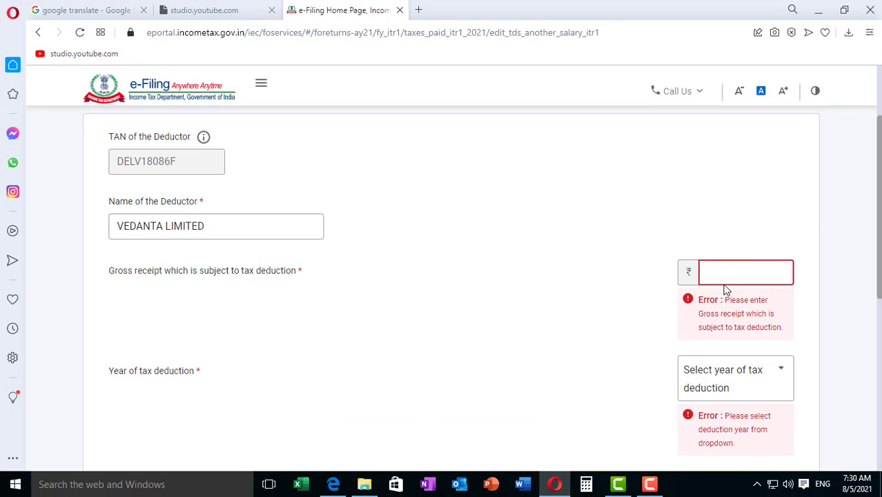
click(727, 269)
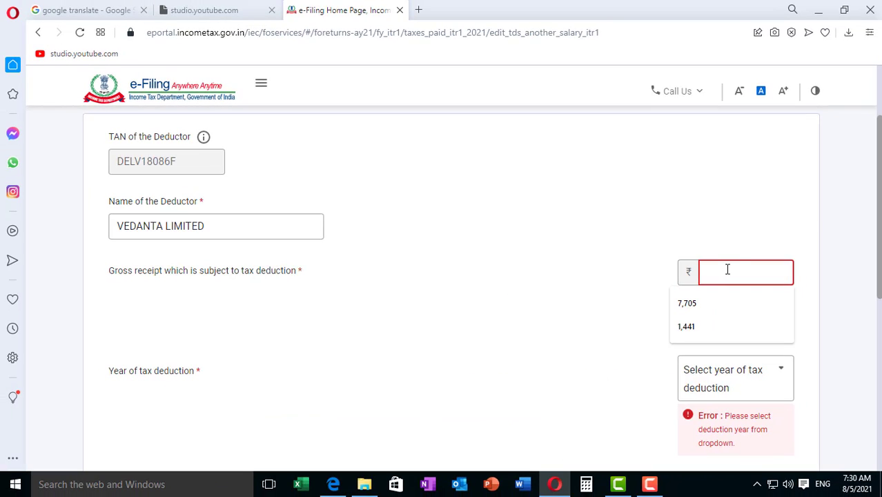
text(770450)
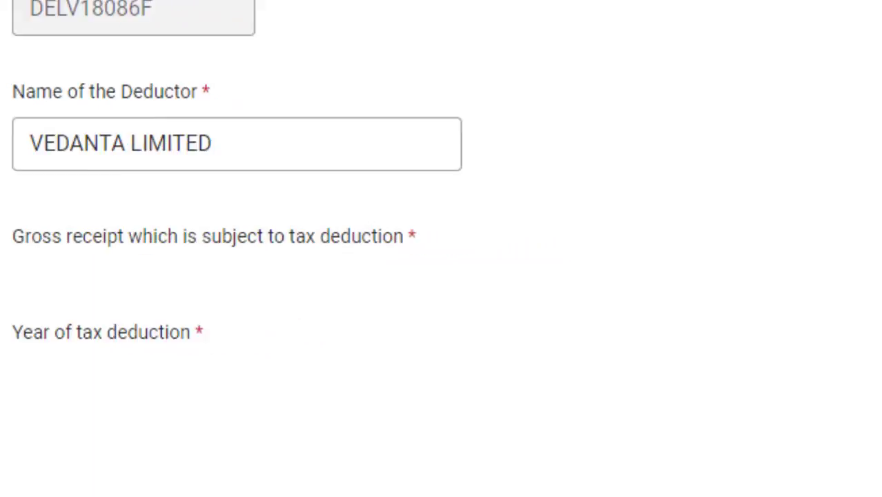
Set Vedanta Limited's year of tax deduction to 2020 and its tax deducted to 578.
click(728, 309)
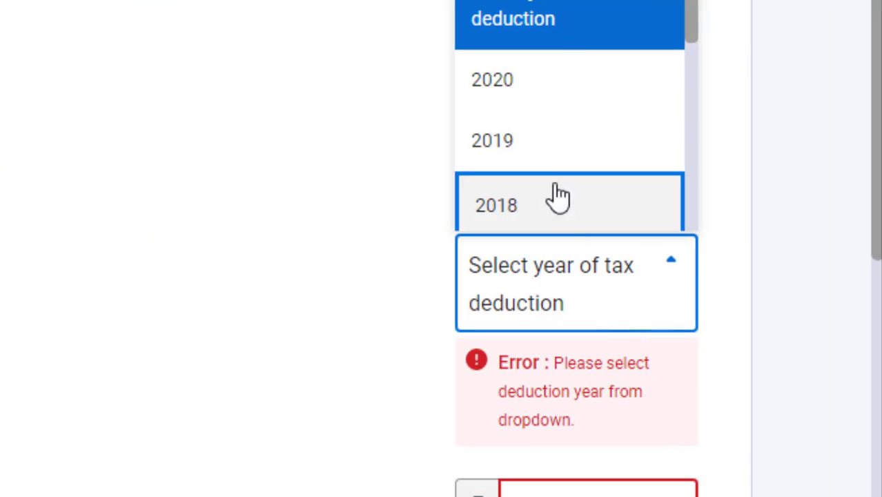
click(504, 102)
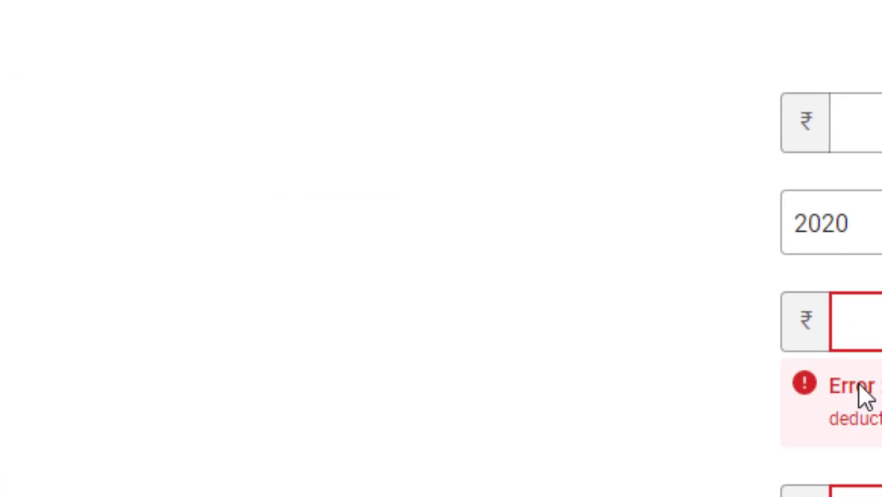
click(734, 355)
text(578)
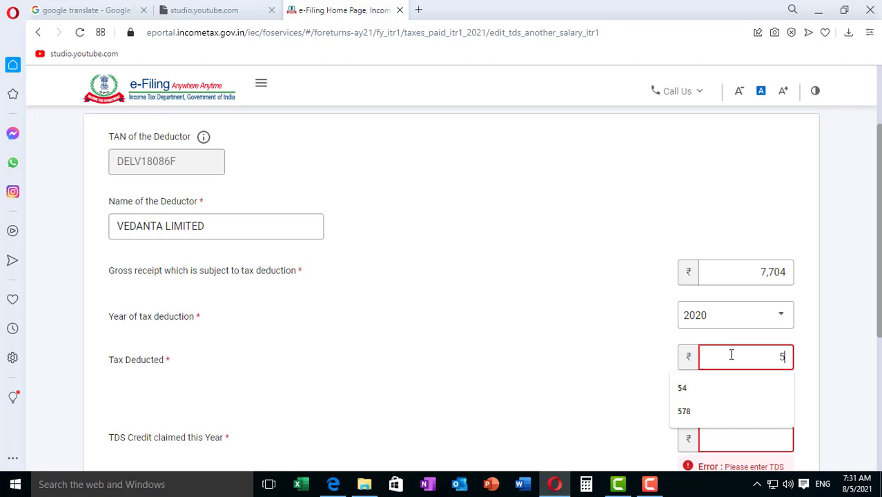
click(833, 330)
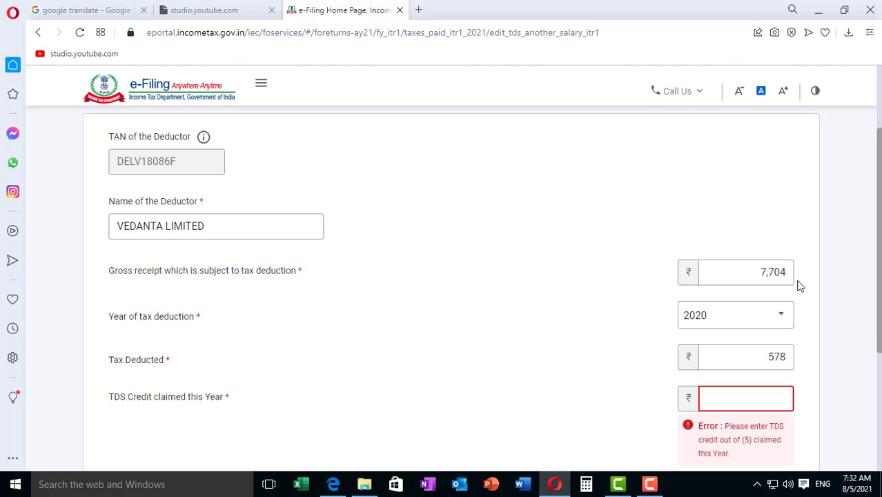
Enter 578 as Vedanta Limited's TDS credit claimed this year and save the TDS details.
click(791, 277)
click(776, 394)
text(578)
click(811, 384)
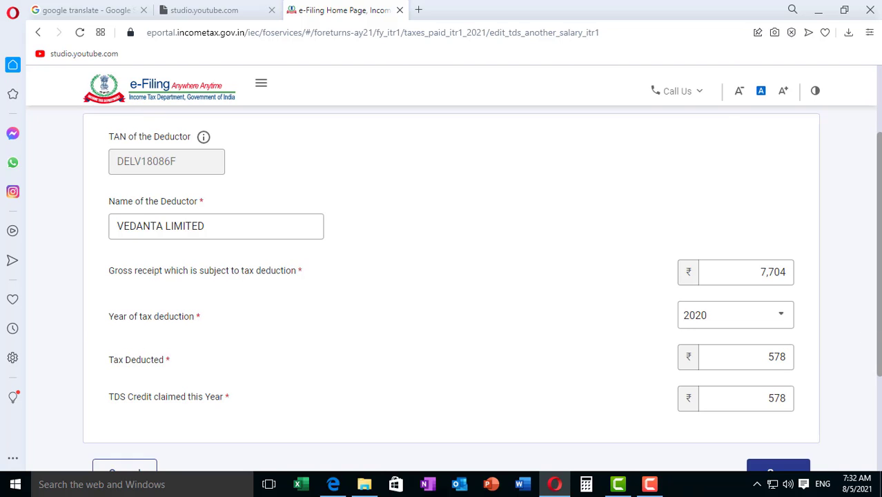
scroll(824, 400, down, 1)
click(790, 421)
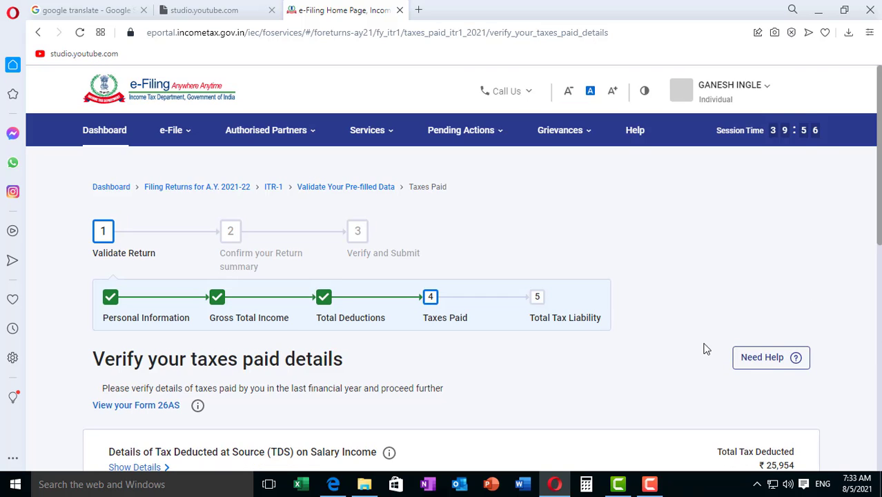
Confirm the taxes paid details and proceed from the return preview to validation.
drag(875, 218, 868, 329)
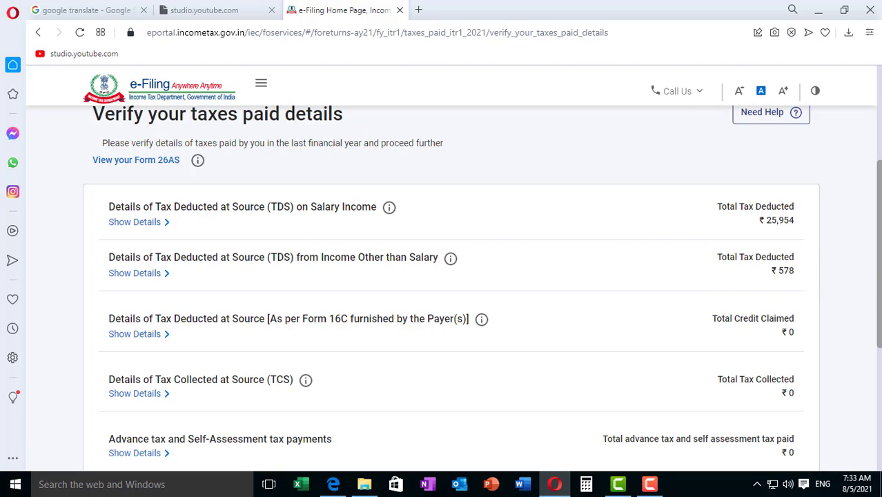
scroll(728, 305, down, 3)
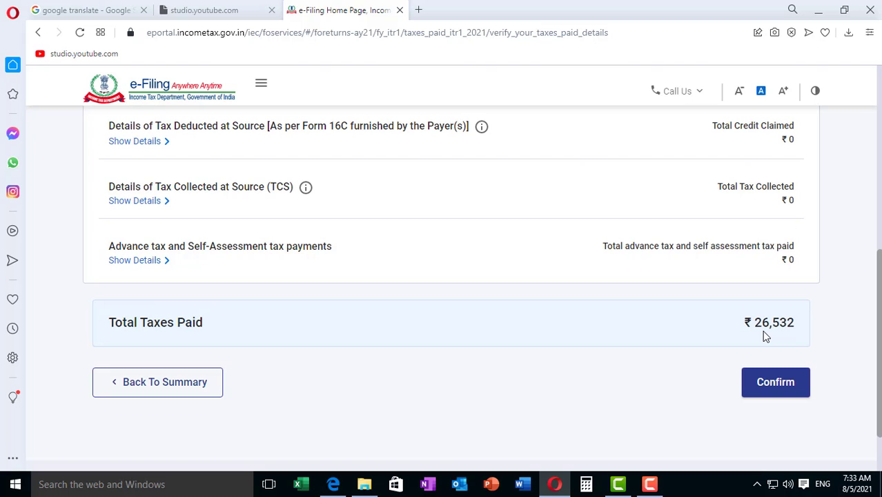
click(789, 387)
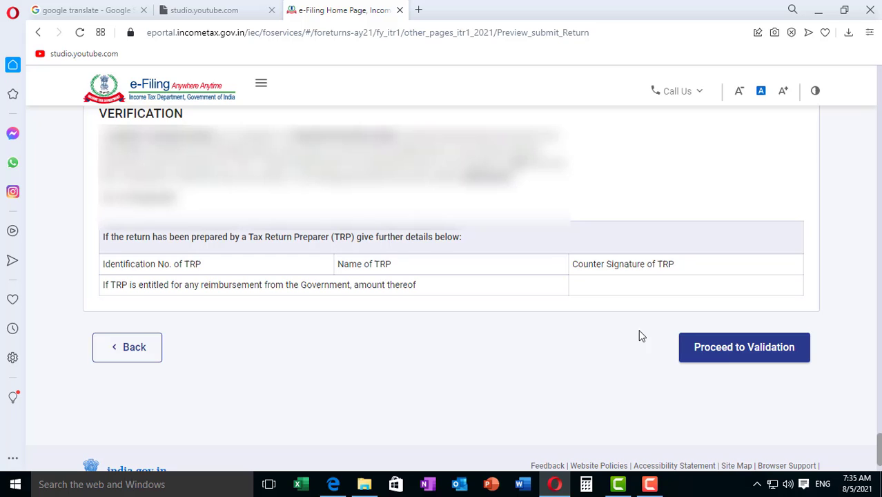
click(754, 347)
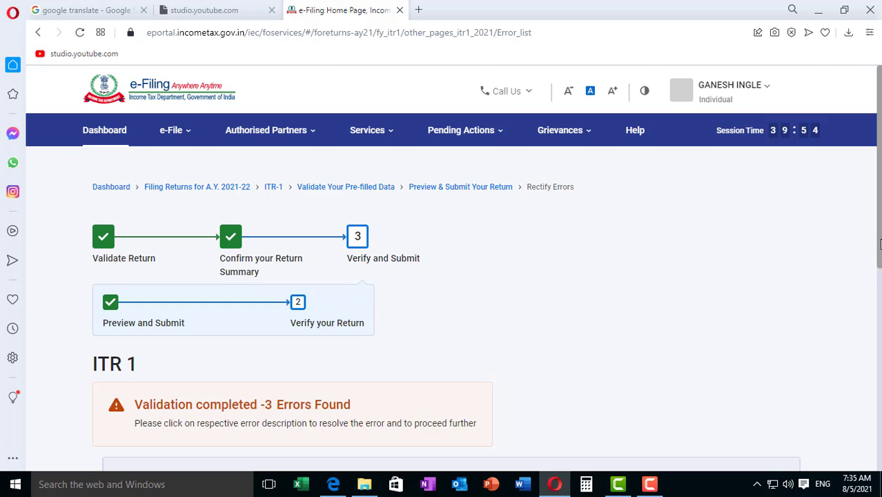
Open the gross receipt validation error and enter 1441 as Zerodha Broking Limited's gross receipt, consulting the tax statement in Edge.
drag(879, 253, 869, 357)
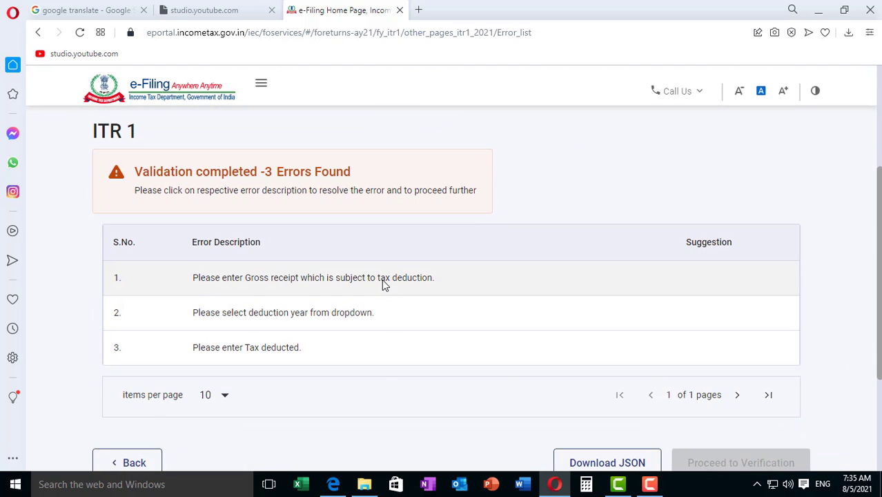
click(383, 283)
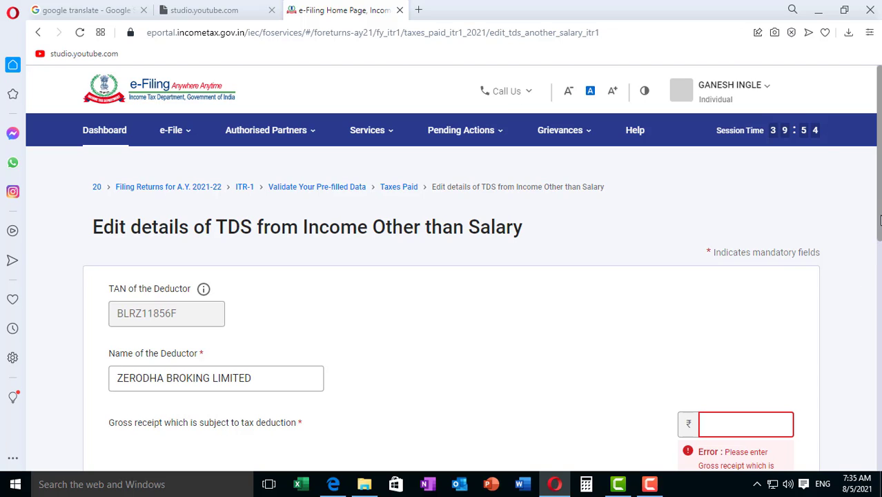
scroll(880, 219, down, 2)
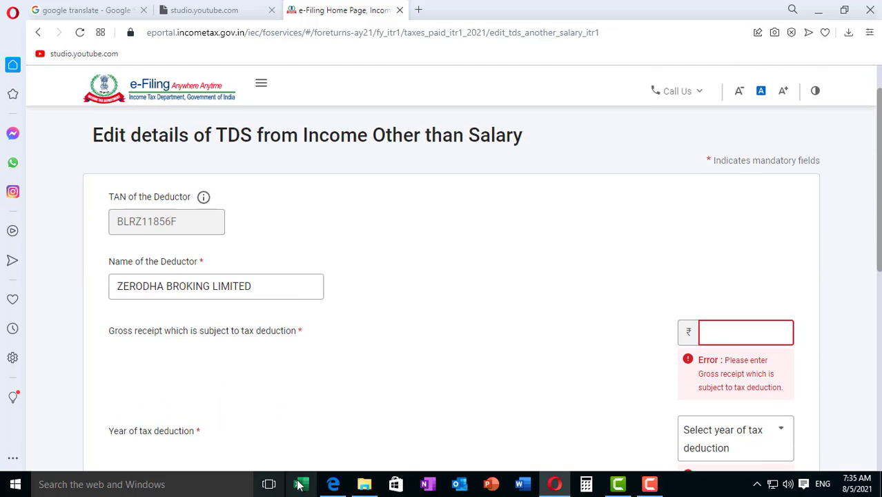
click(333, 484)
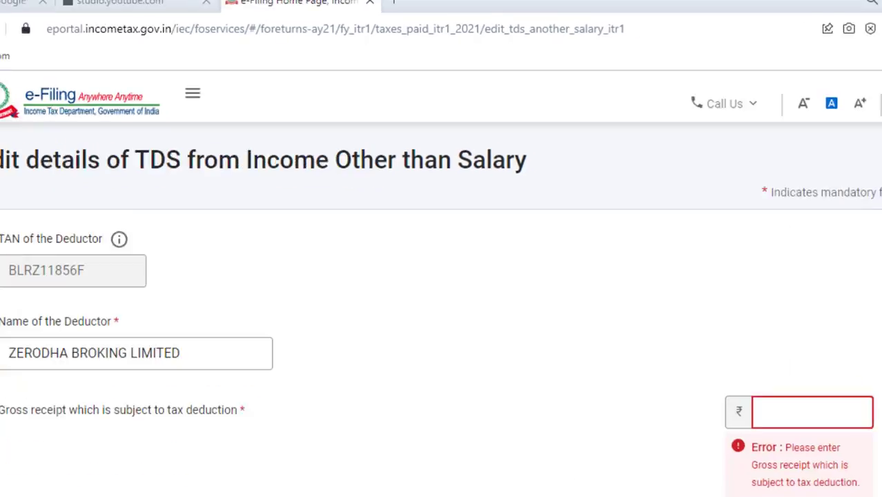
click(717, 338)
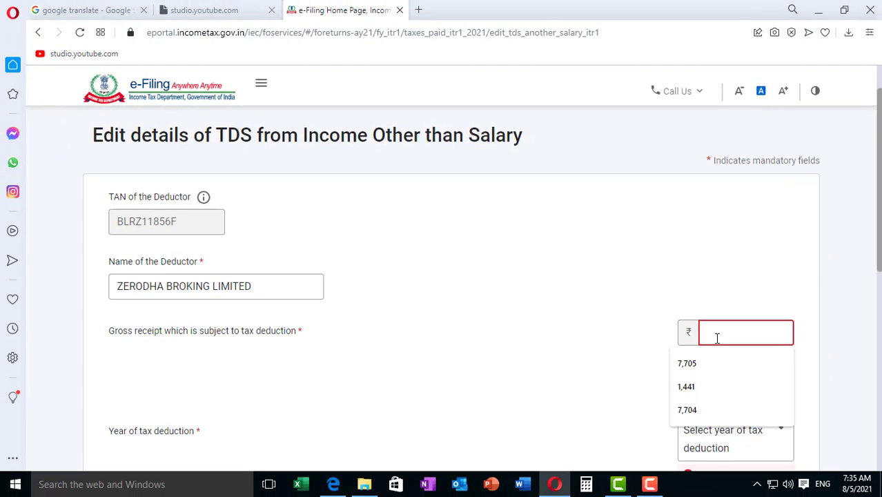
text(1441)
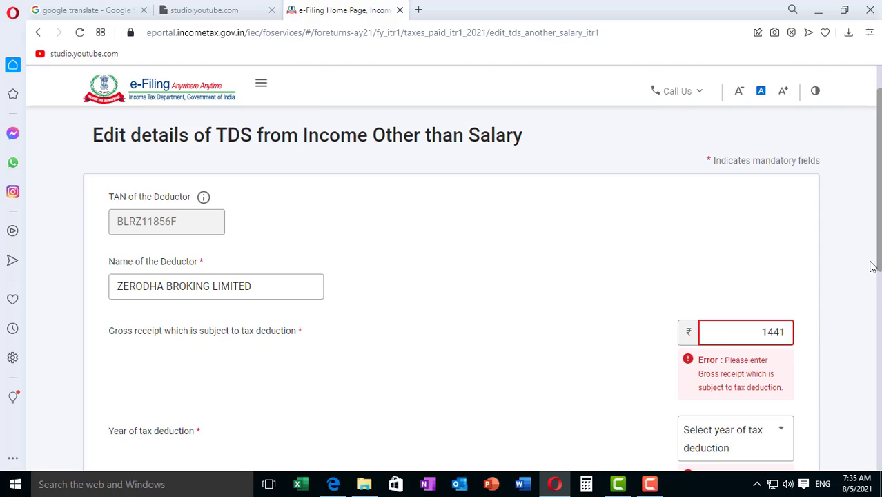
Set Zerodha Broking Limited's year of tax deduction to 2020 and its tax deducted to 54.
scroll(483, 311, down, 3)
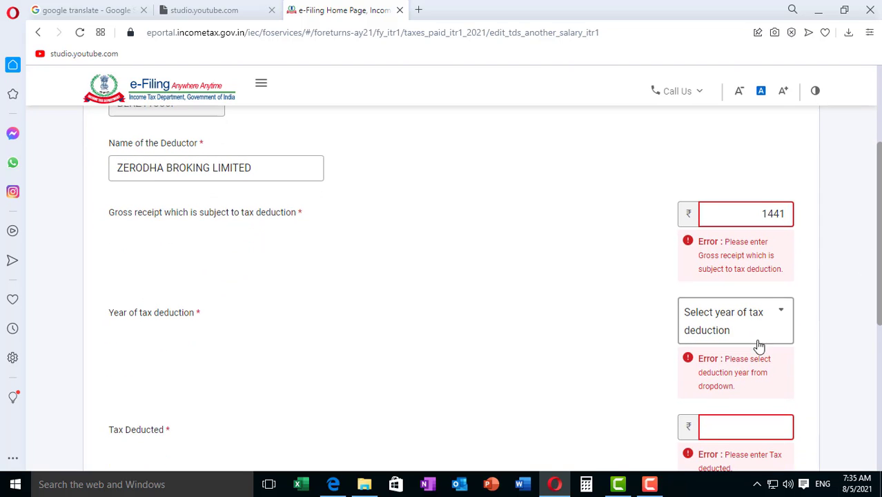
click(759, 344)
click(716, 223)
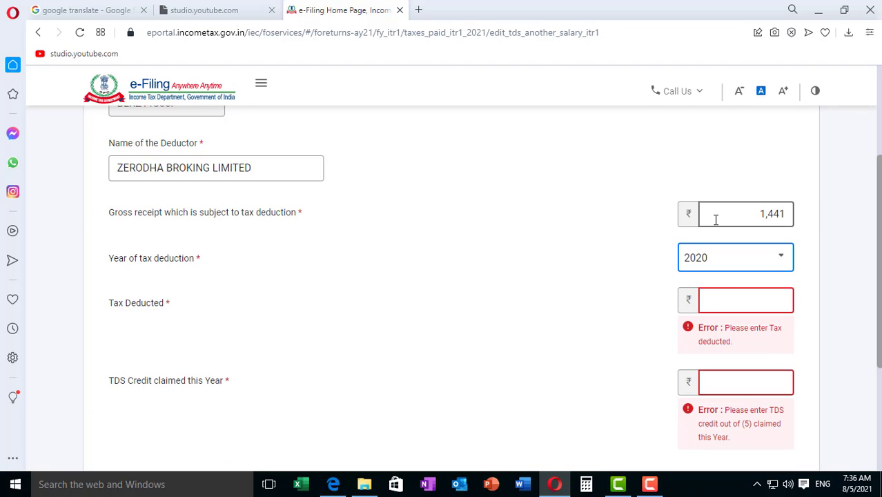
click(736, 304)
text(54)
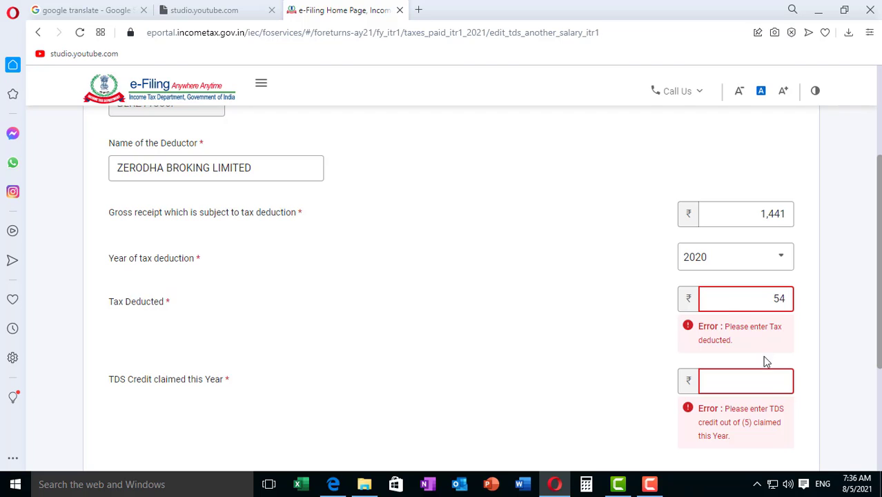
Enter 54 as Zerodha Broking Limited's TDS credit claimed this year and save the TDS details.
click(771, 382)
text(54)
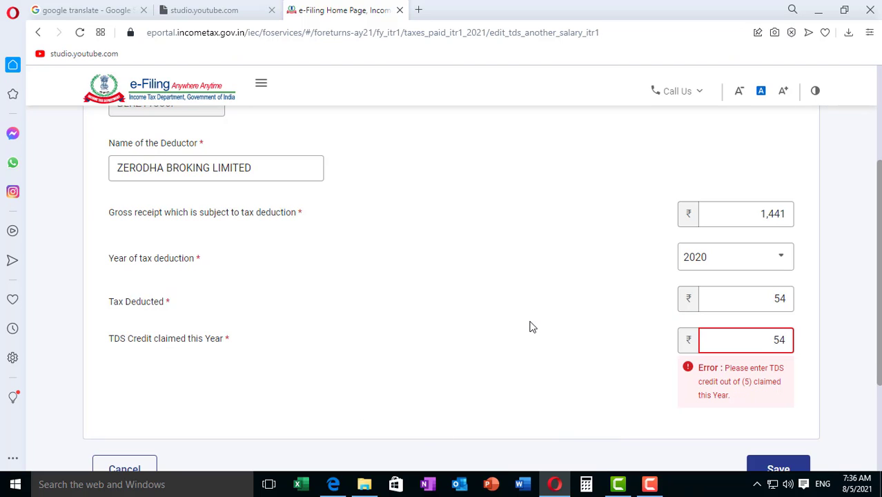
click(862, 314)
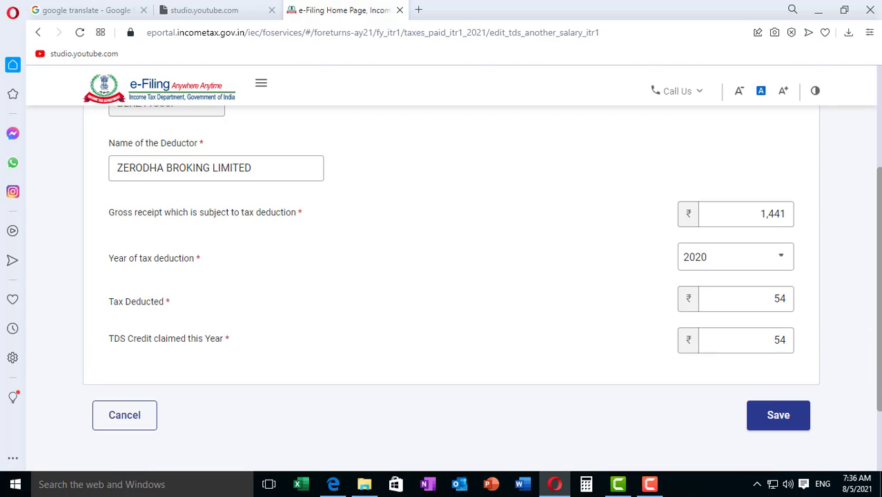
click(789, 423)
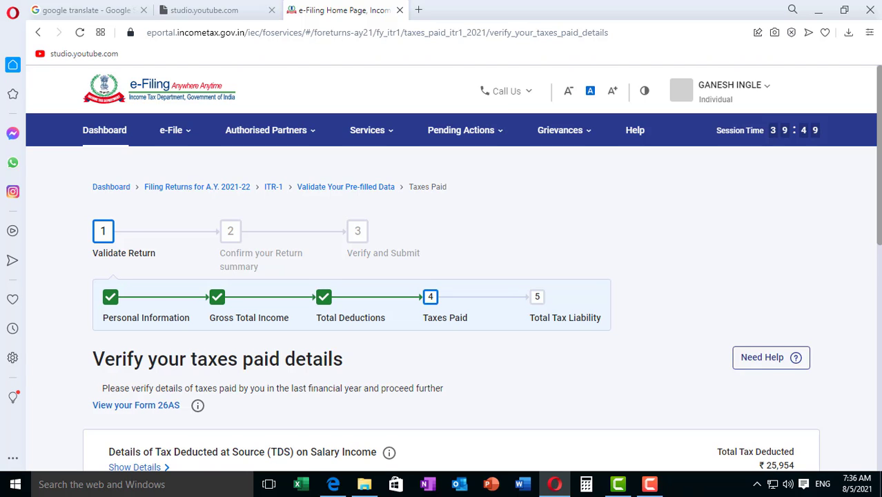
Review the total taxes paid and confirm the updated taxes paid details.
scroll(878, 324, down, 3)
scroll(877, 324, down, 3)
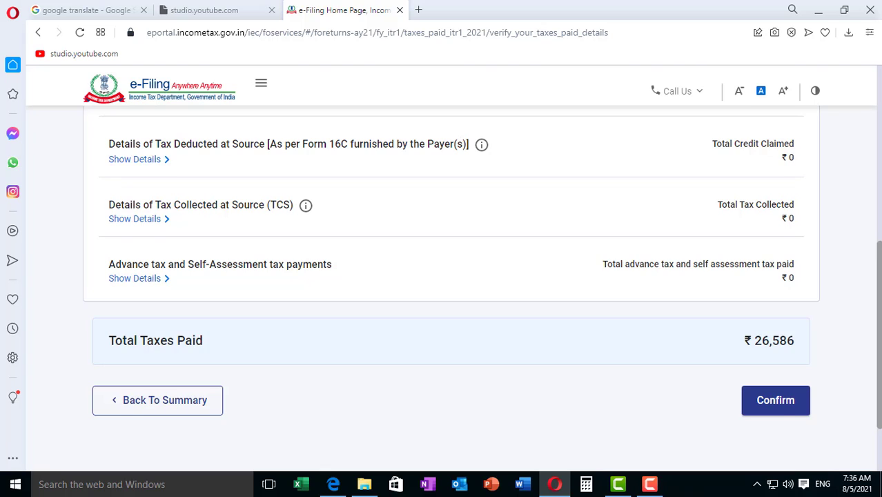
scroll(442, 276, down, 2)
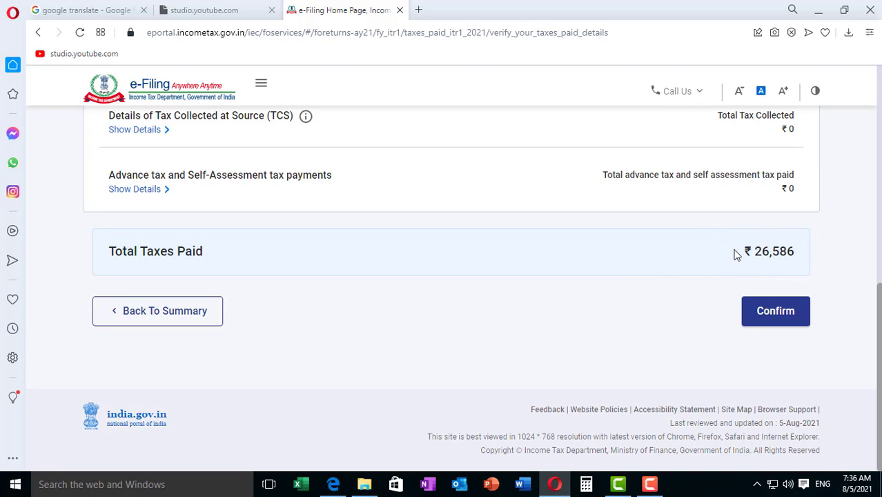
click(775, 312)
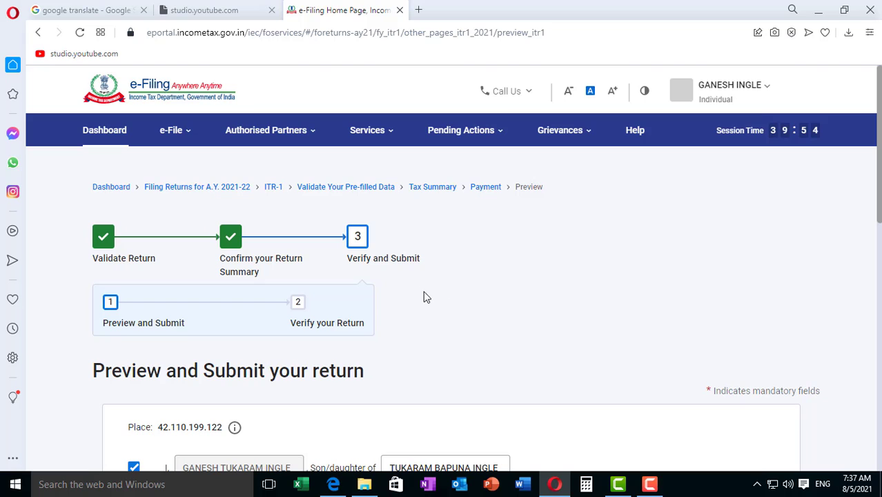
Validate the previewed ITR-1 return again and proceed to its verification.
scroll(759, 276, down, 20)
click(761, 335)
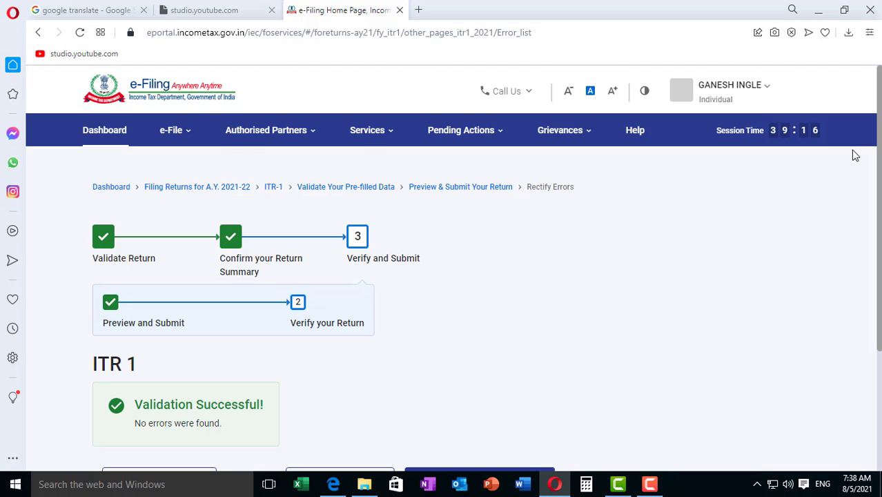
scroll(209, 304, down, 2)
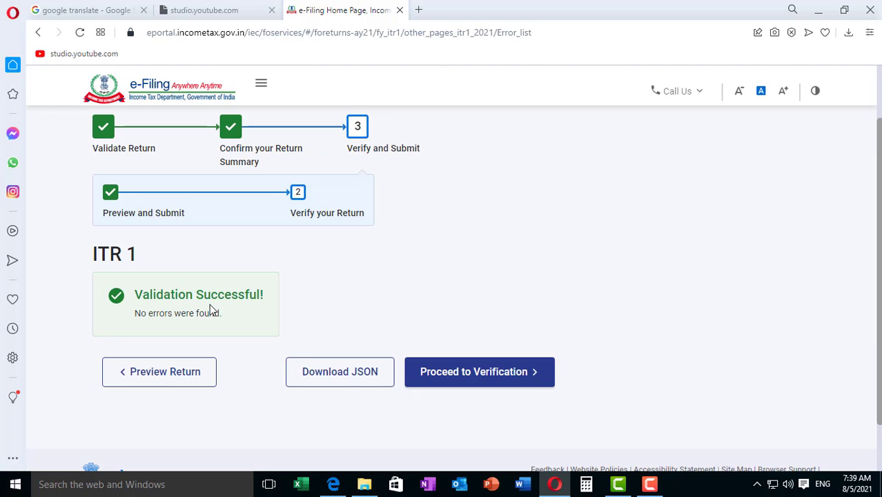
click(511, 380)
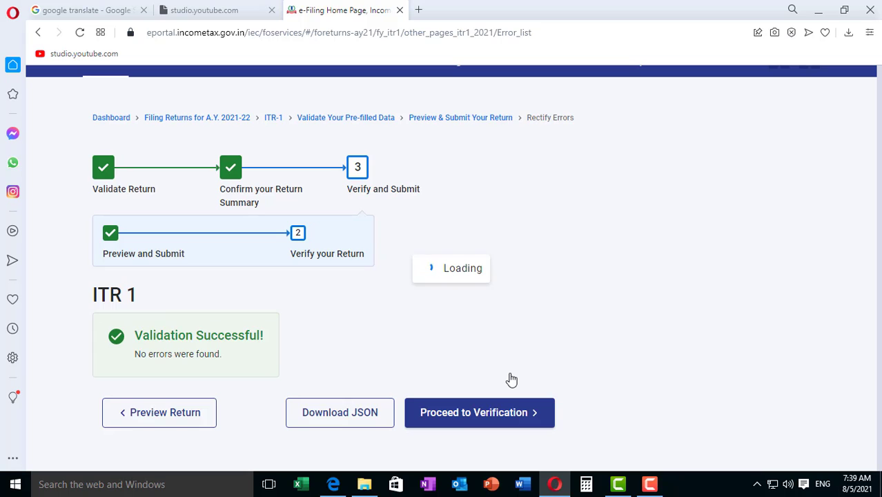